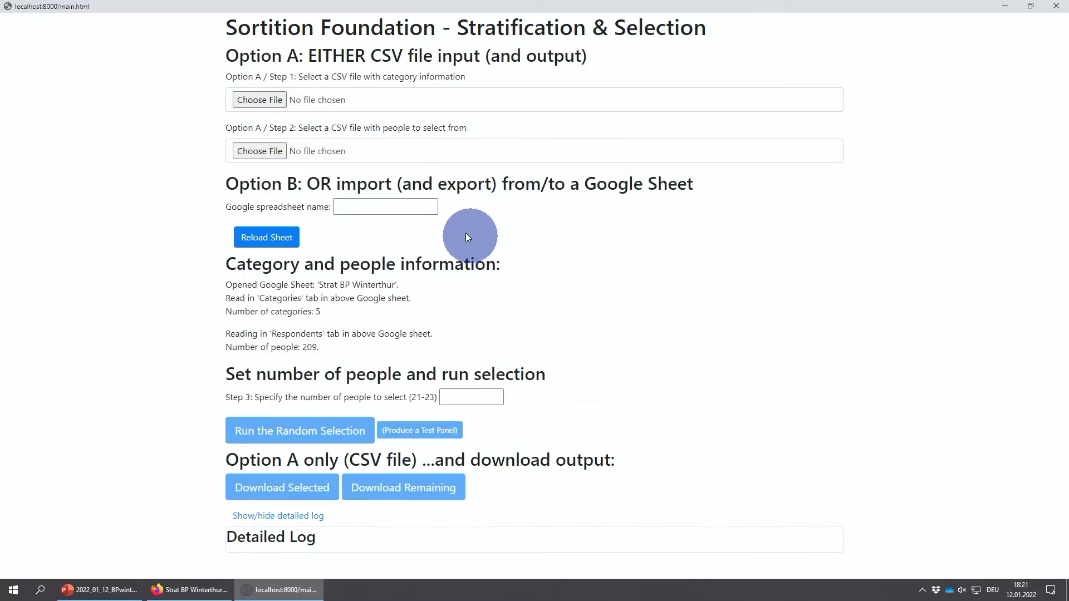
Import the category and people data from the Google spreadsheet "Strat BP Winterthur".
{"action": "left_click", "coordinate": [429, 209]}
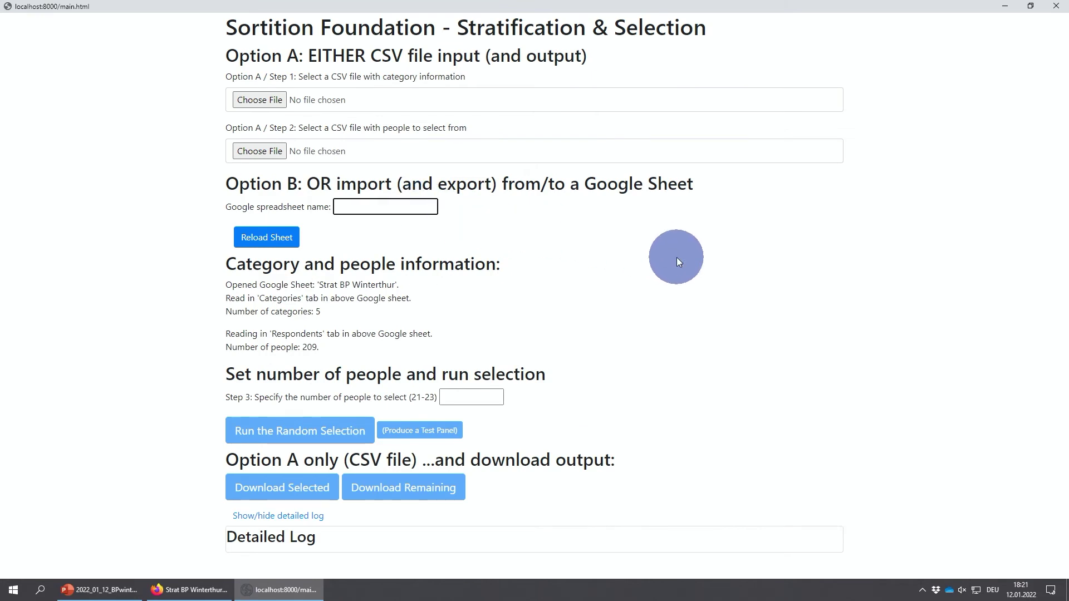
{"action": "type", "text": "Strat BP Winterthur"}
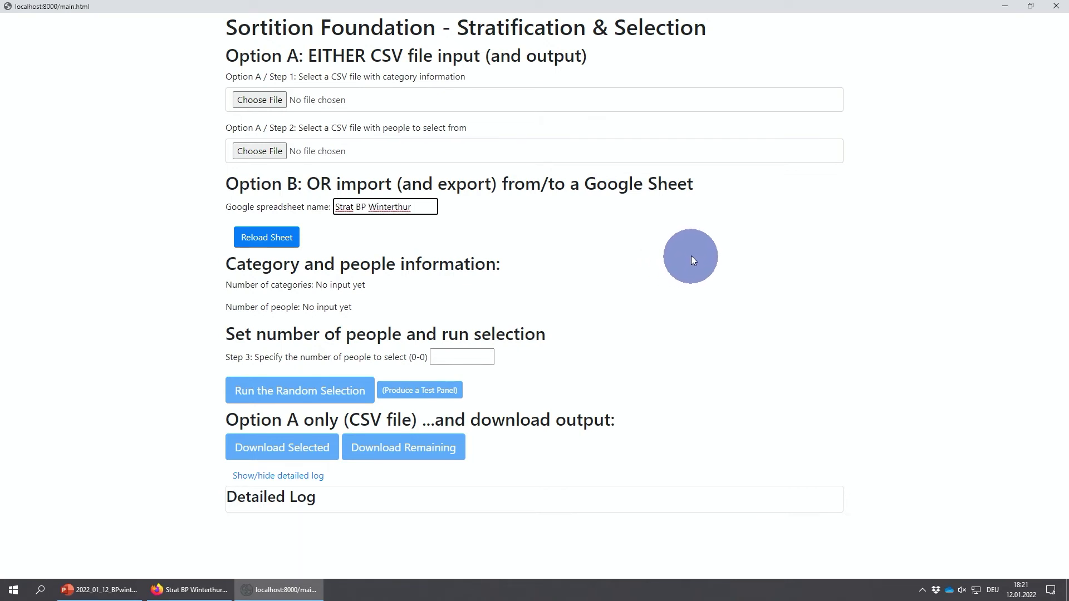
{"action": "left_click", "coordinate": [257, 240]}
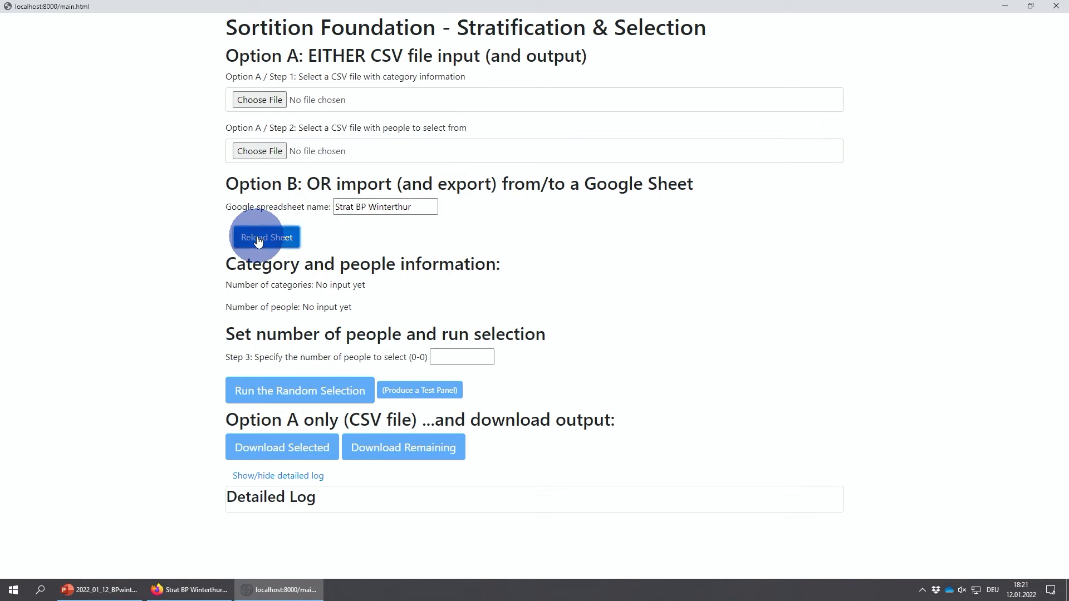
{"action": "left_click", "coordinate": [257, 239]}
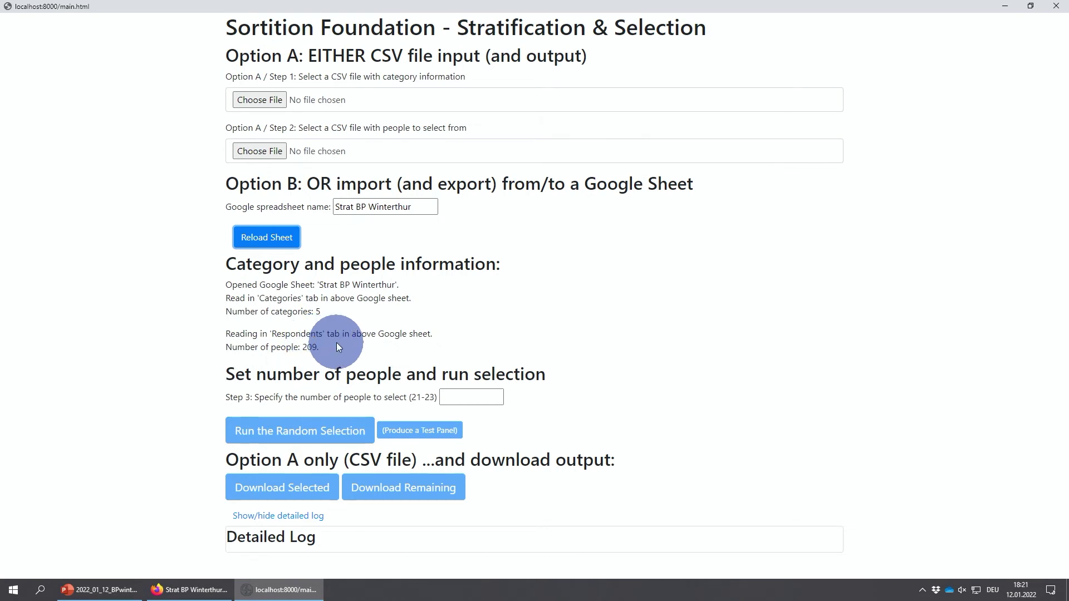
Run the random selection for 22 people and go to the final category table in the detailed log.
{"action": "left_click", "coordinate": [459, 396]}
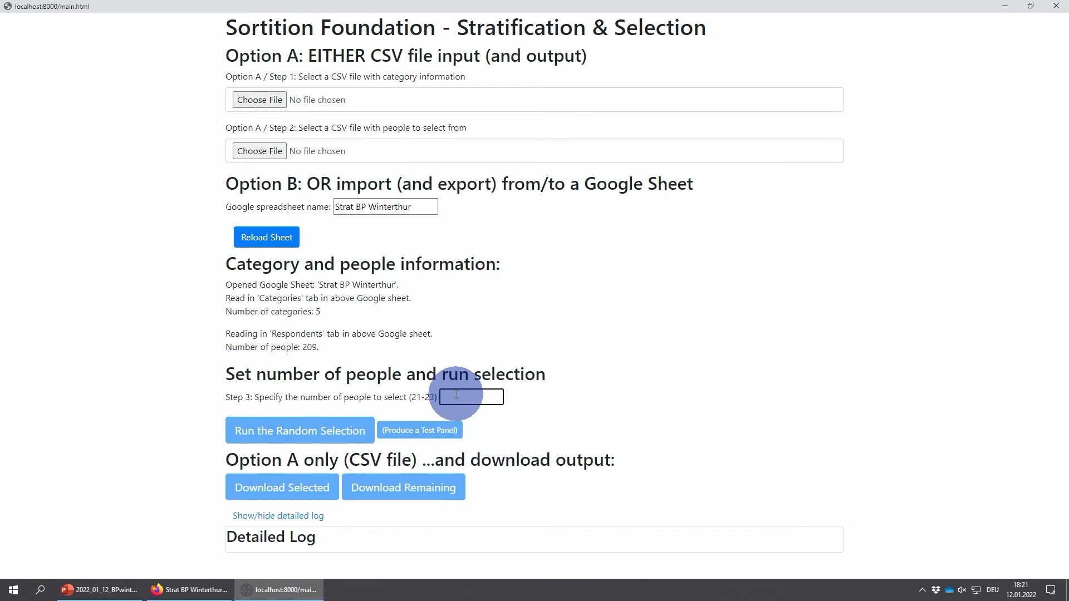
{"action": "type", "text": "22"}
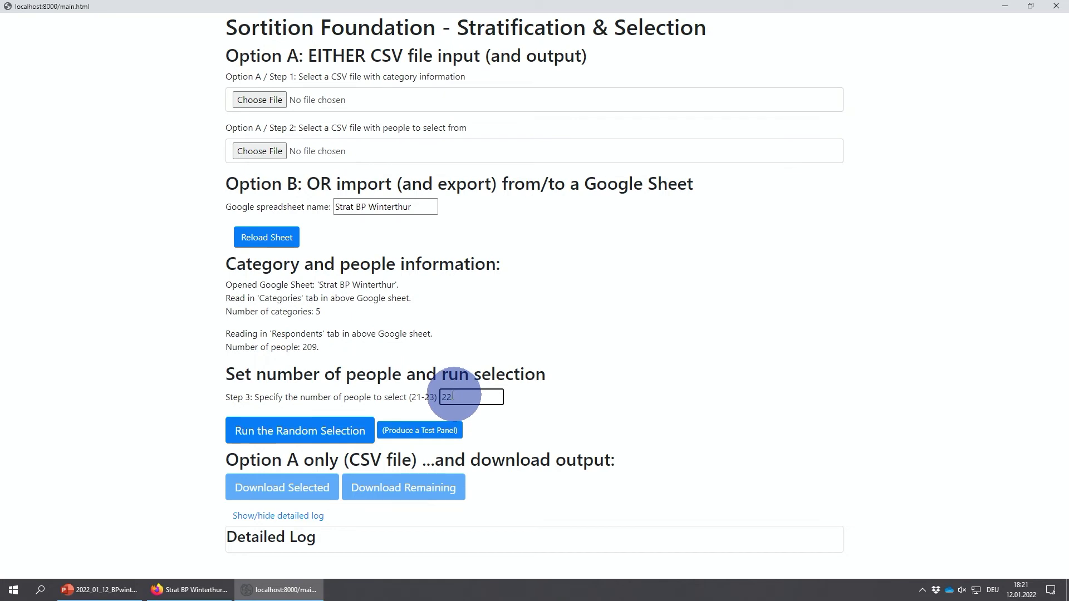
{"action": "left_click", "coordinate": [289, 438]}
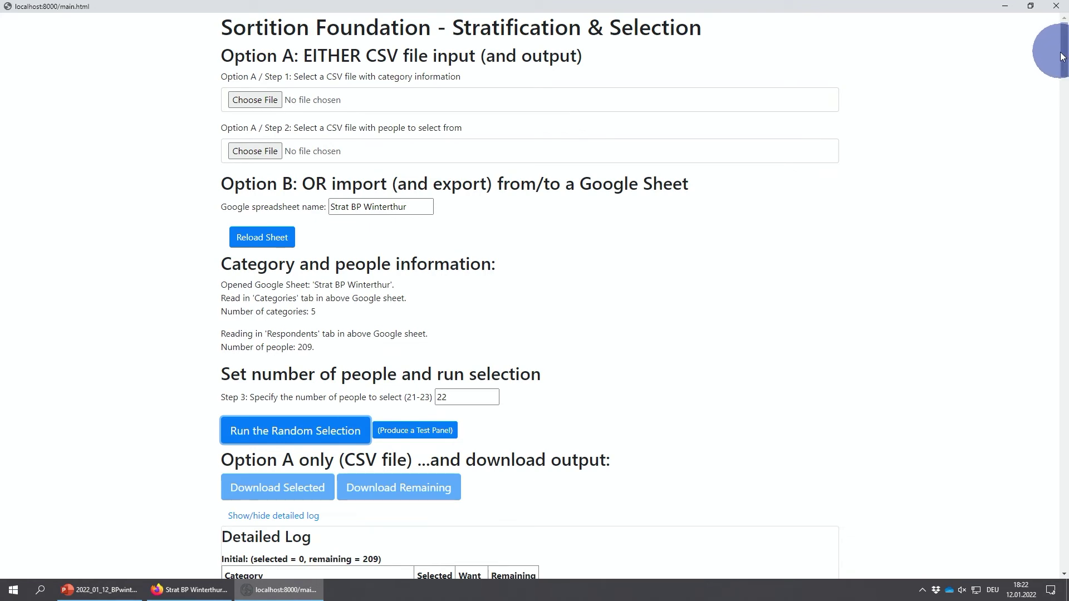
{"action": "left_click_drag", "start_coordinate": [1060, 58], "coordinate": [1039, 546]}
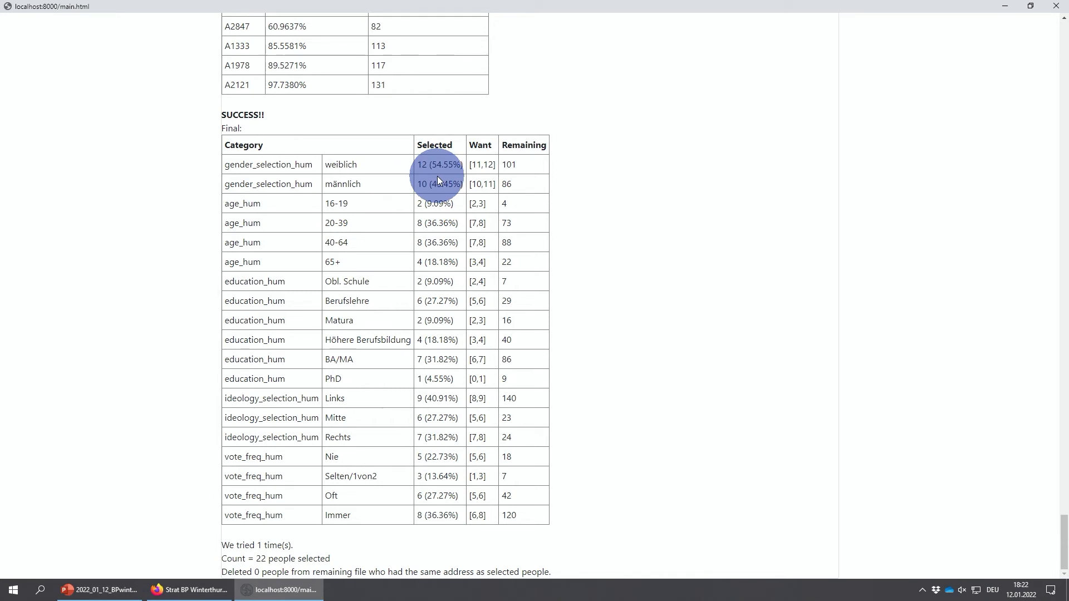
Switch to the Strat BP Winterthur spreadsheet in Google Sheets and rename the Respondents sheet as "Respondents Full".
{"action": "left_click", "coordinate": [177, 597]}
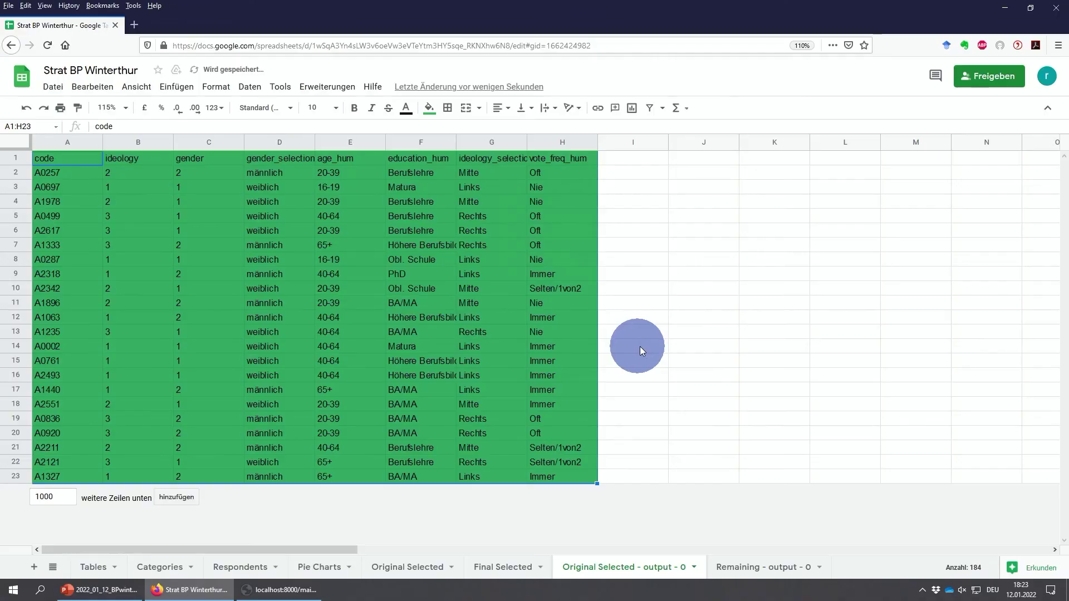
{"action": "right_click", "coordinate": [244, 566]}
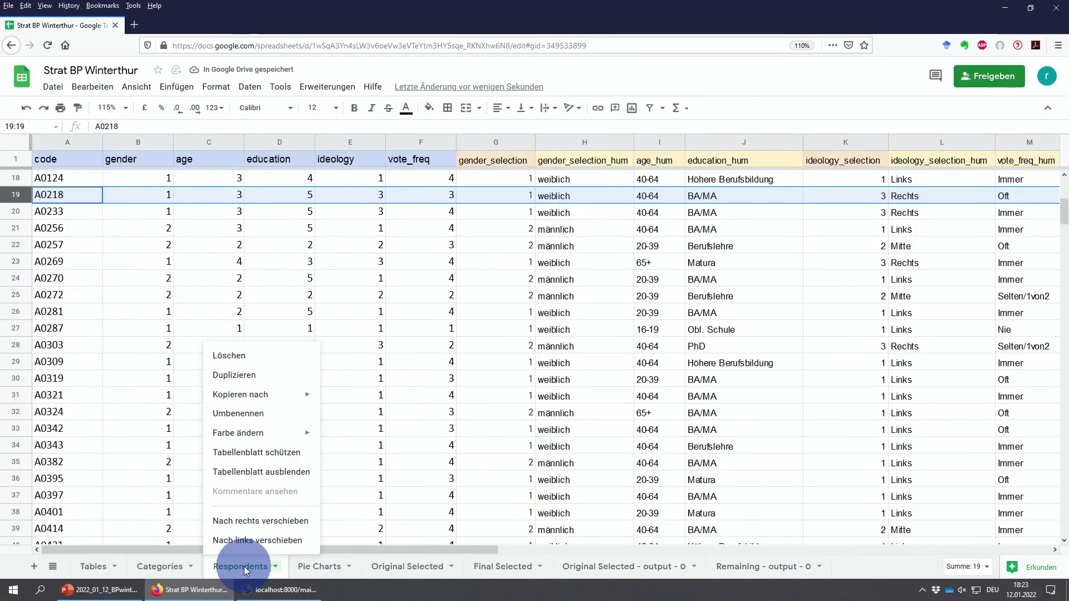
{"action": "left_click", "coordinate": [246, 415]}
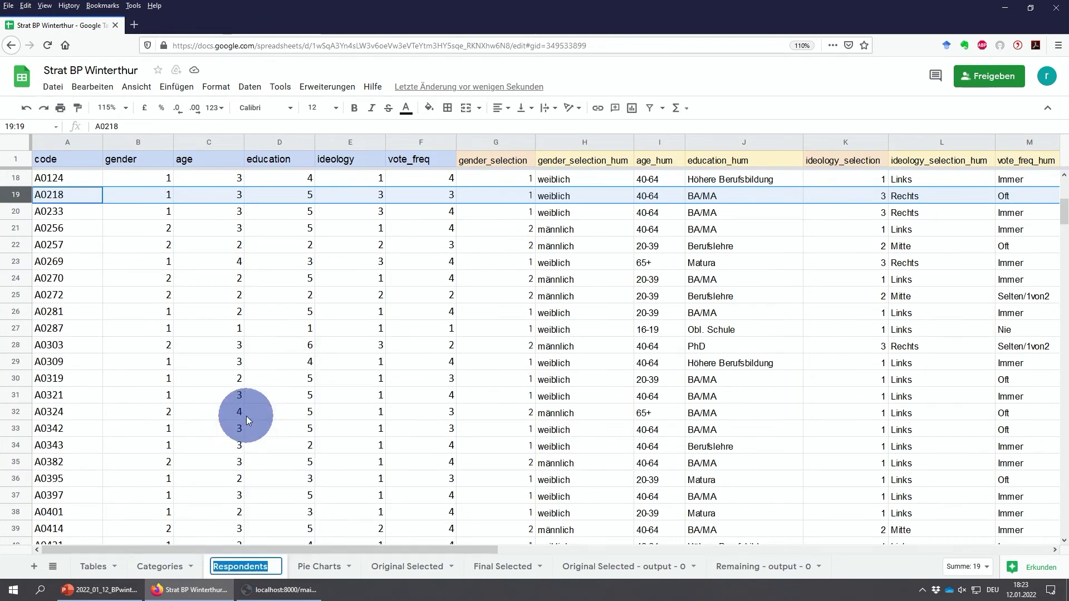
{"action": "type", "text": "Respondents F"}
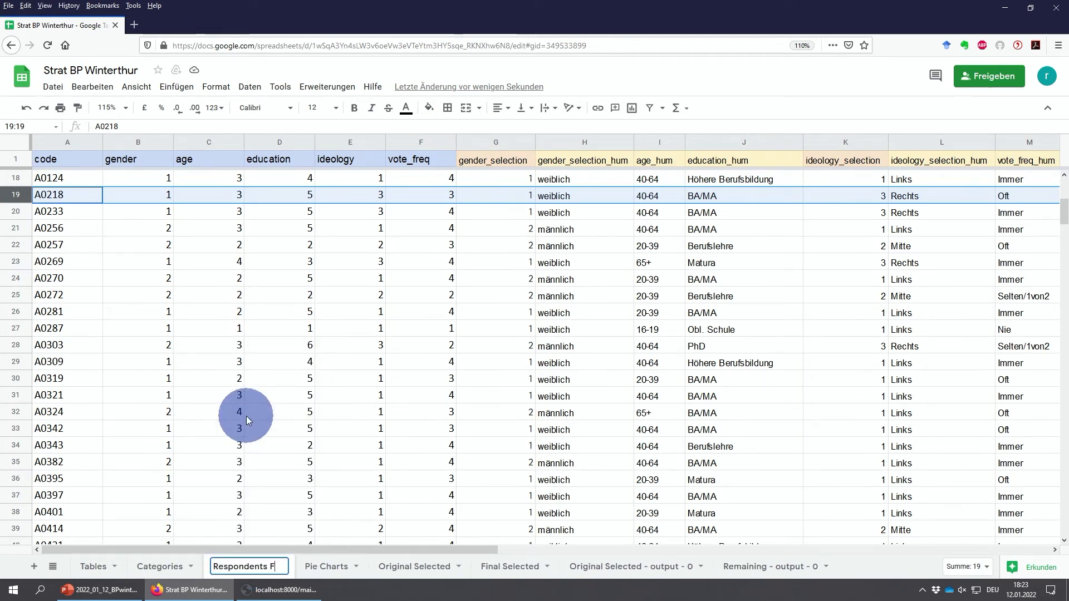
{"action": "type", "text": "ull"}
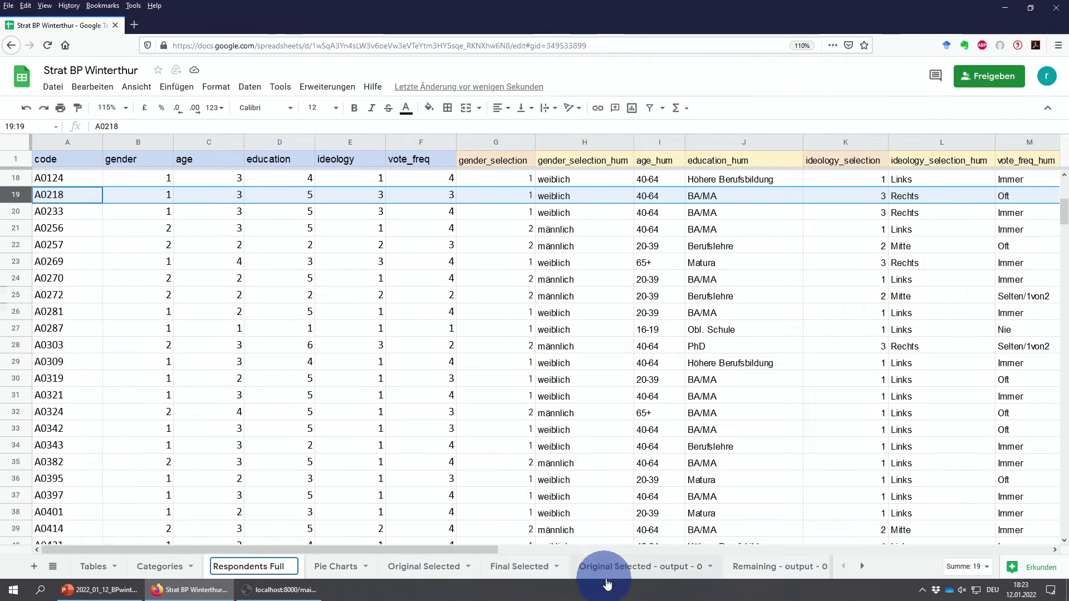
Rename the "Remaining - output - 0" sheet as "Respondents".
{"action": "left_click", "coordinate": [774, 566]}
{"action": "right_click", "coordinate": [771, 565]}
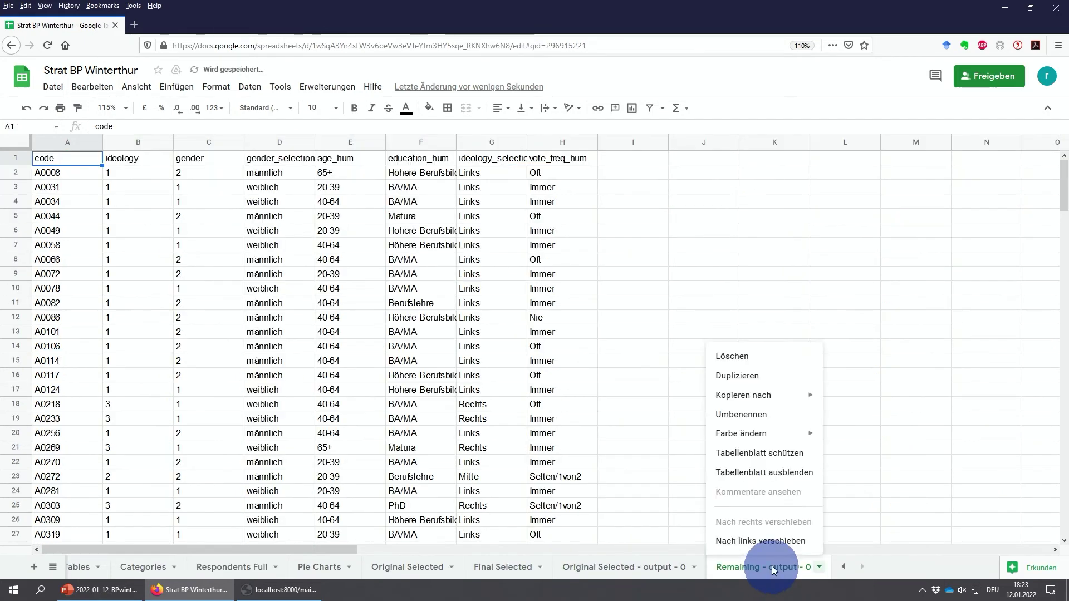
{"action": "left_click", "coordinate": [745, 415]}
{"action": "type", "text": "R"}
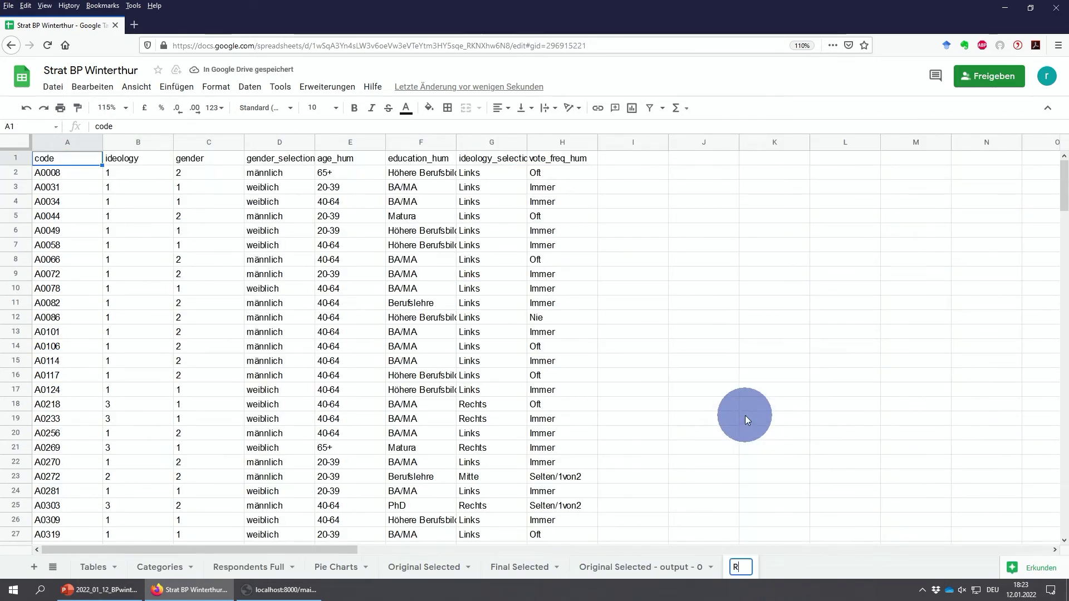
{"action": "type", "text": "espondents"}
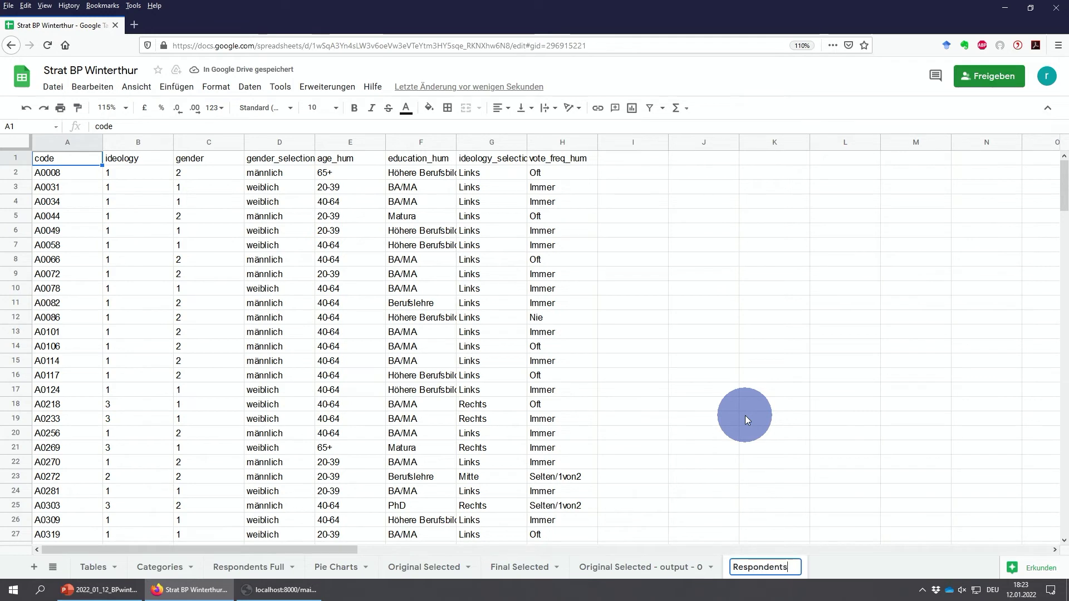
{"action": "left_click", "coordinate": [710, 410]}
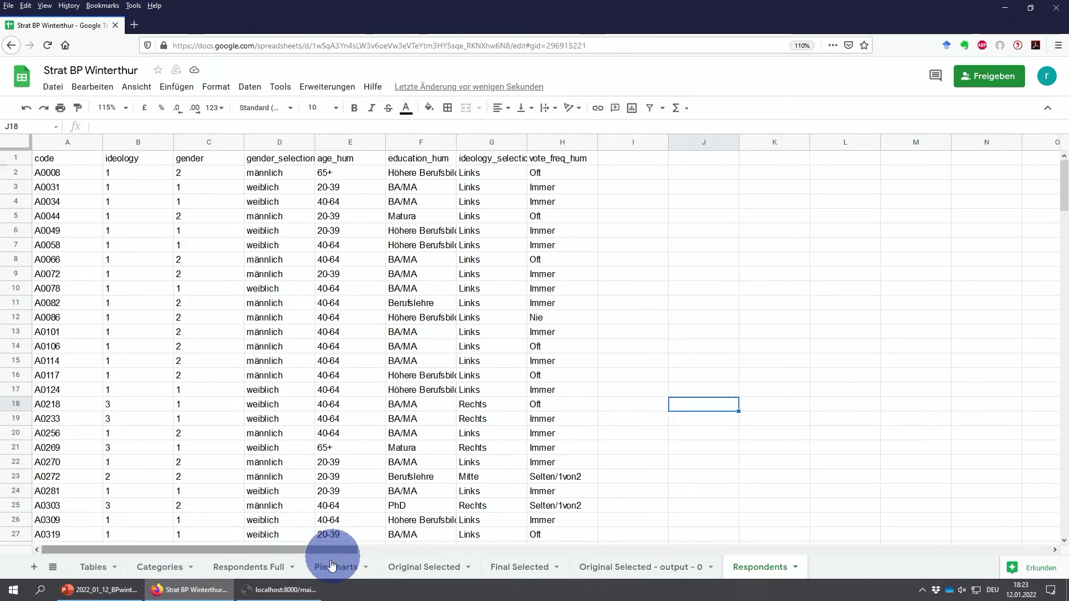
Switch back to the Stratification & Selection page and reload the Strat BP Winterthur sheet.
{"action": "left_click", "coordinate": [283, 594]}
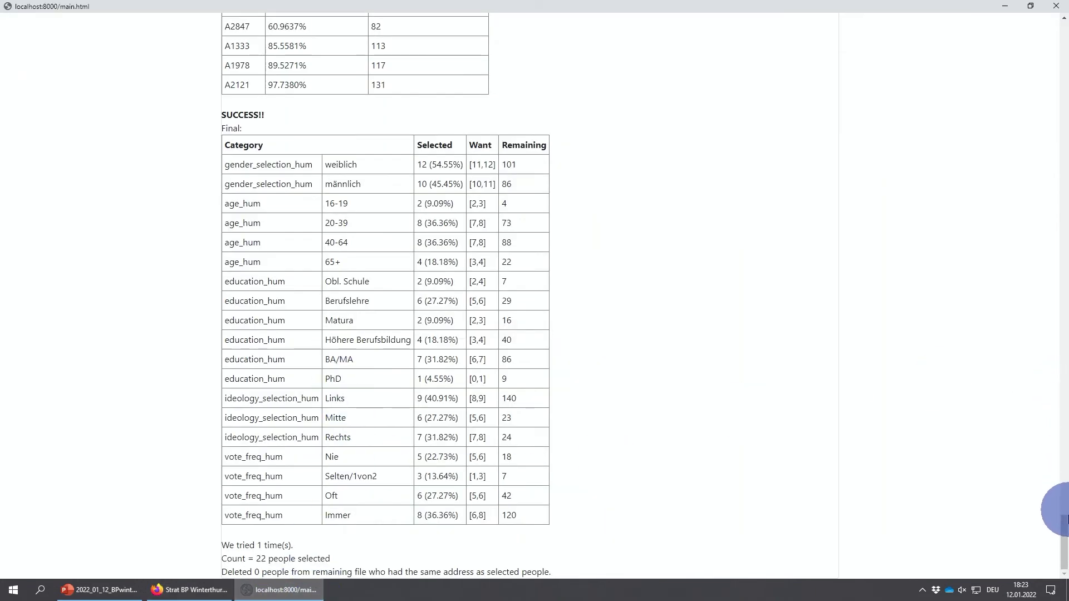
{"action": "left_click_drag", "start_coordinate": [1063, 514], "coordinate": [1038, 26]}
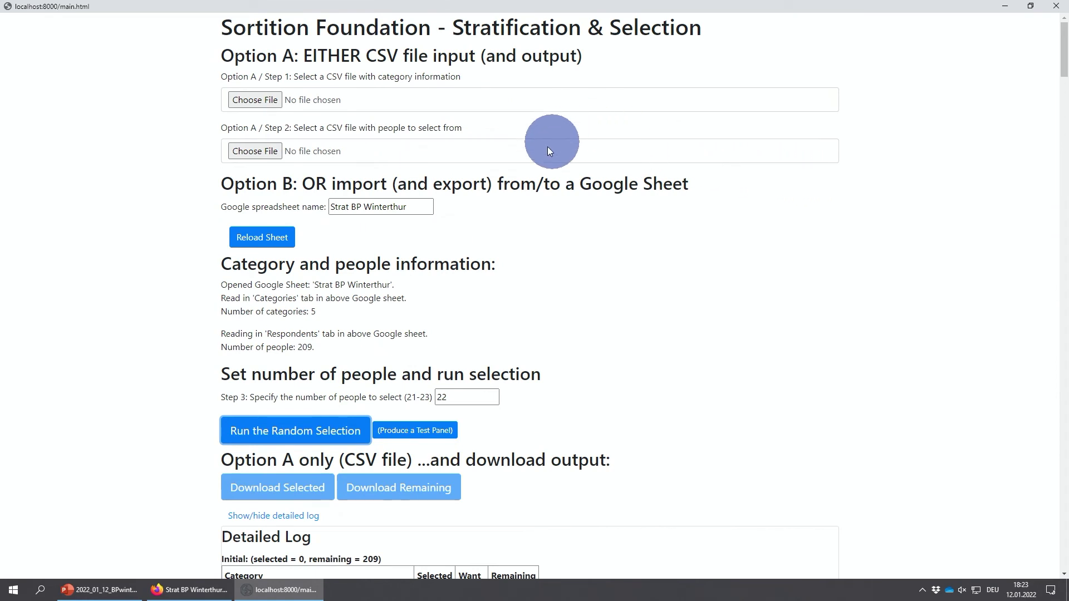
{"action": "left_click", "coordinate": [271, 237]}
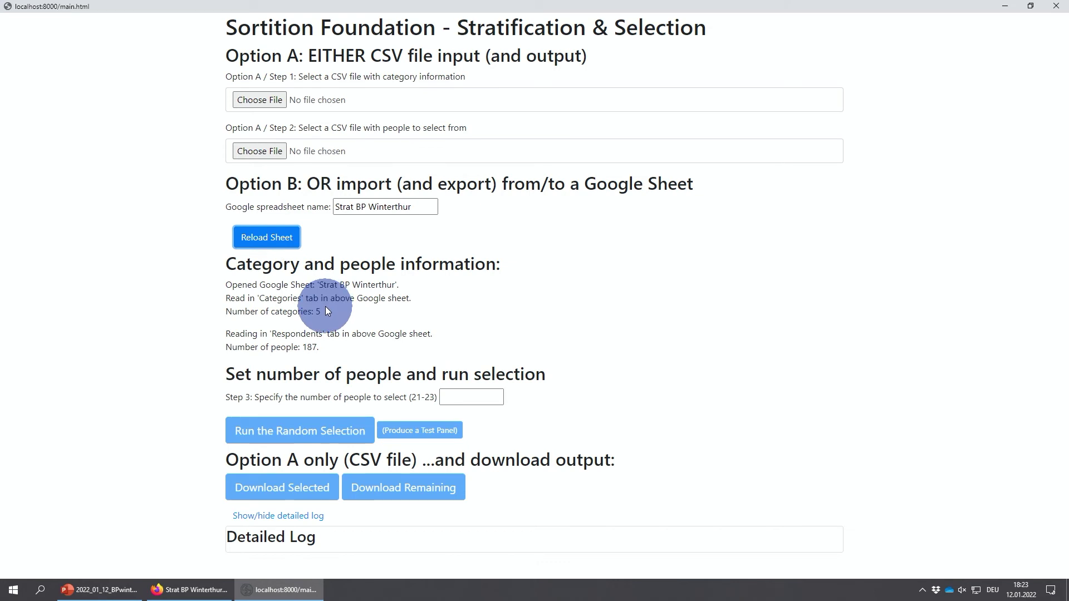
Run a second random selection of 22 people from the reloaded respondents and show the log's final category table.
{"action": "left_click", "coordinate": [320, 349]}
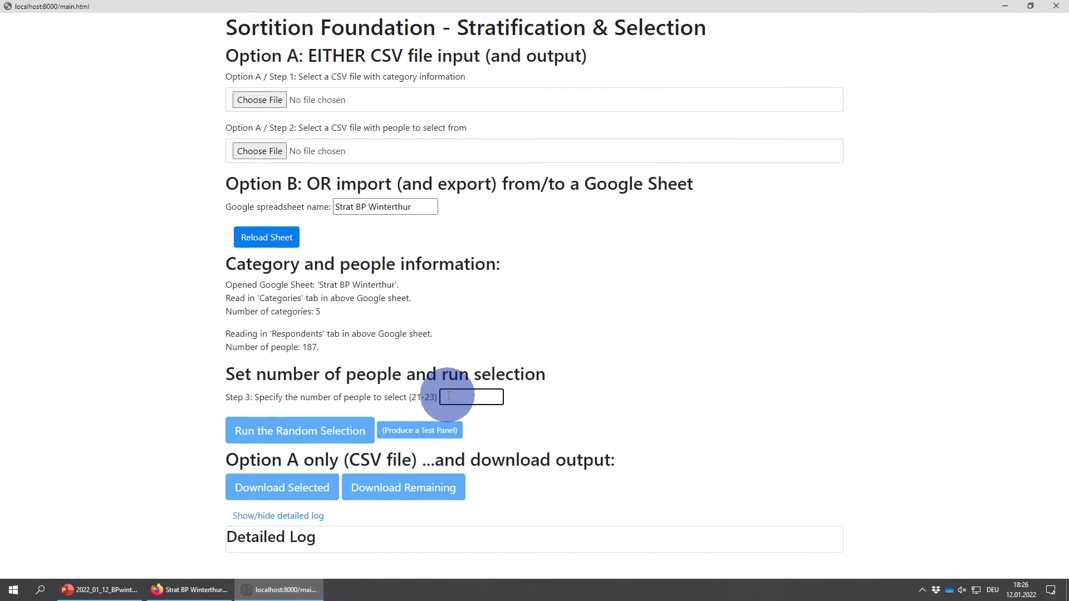
{"action": "type", "text": "22"}
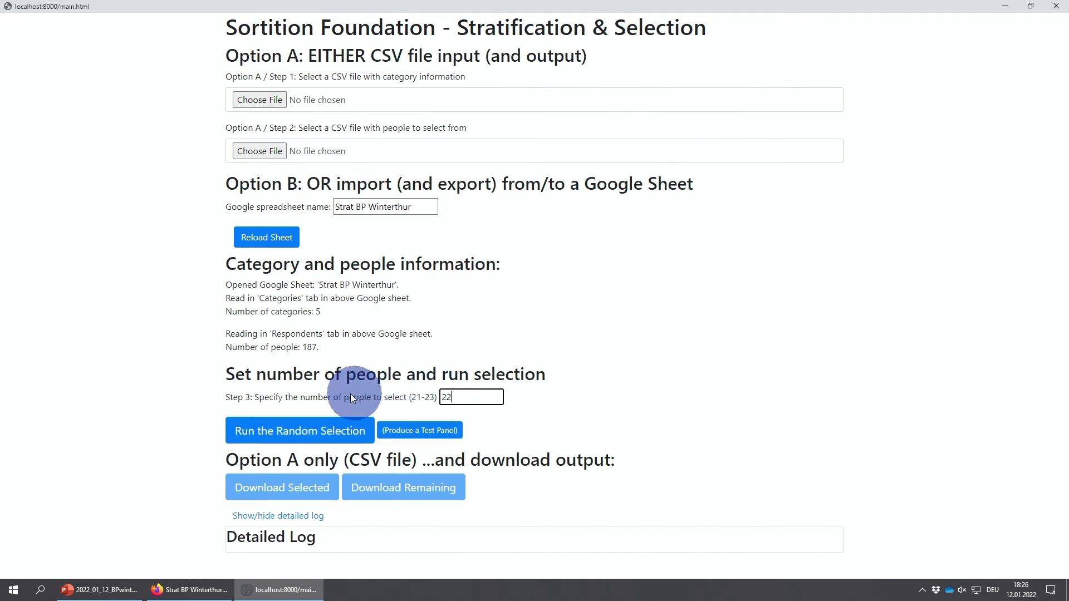
{"action": "left_click", "coordinate": [290, 432]}
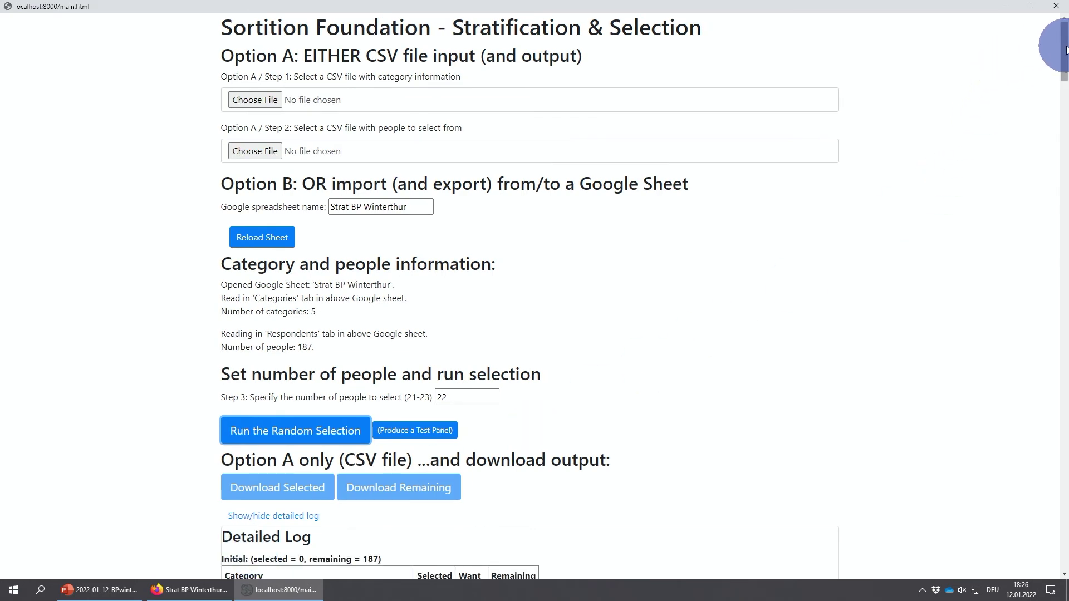
{"action": "left_click_drag", "start_coordinate": [1064, 53], "coordinate": [1064, 184]}
{"action": "left_click_drag", "start_coordinate": [1058, 358], "coordinate": [1057, 543]}
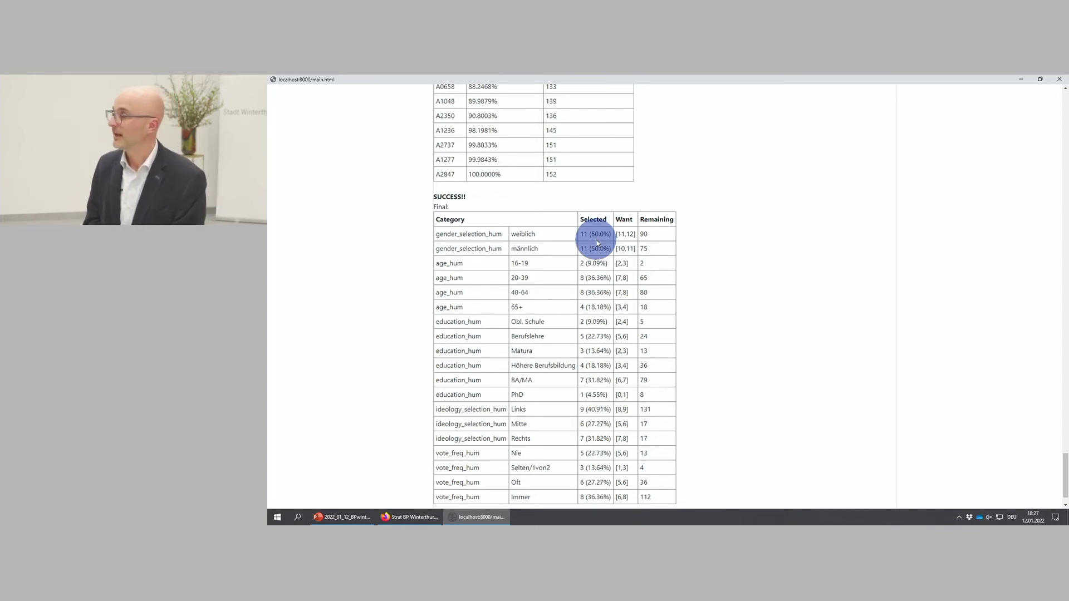
Switch to Google Sheets and fill the range A1:H23 of the "Original Selected - output - 1" sheet with red.
{"action": "left_click", "coordinate": [417, 521]}
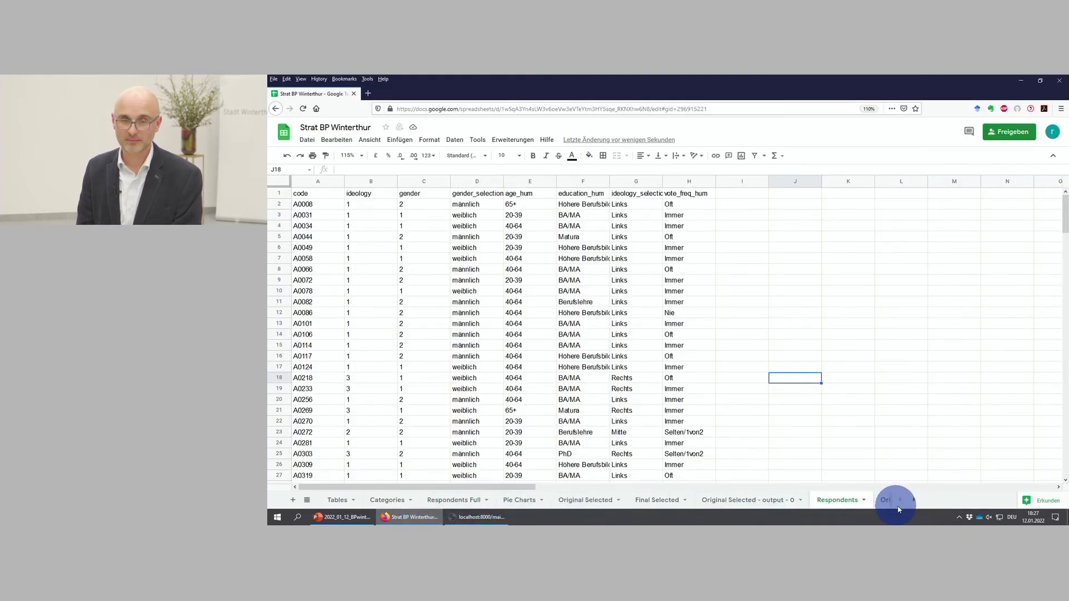
{"action": "left_click", "coordinate": [913, 499]}
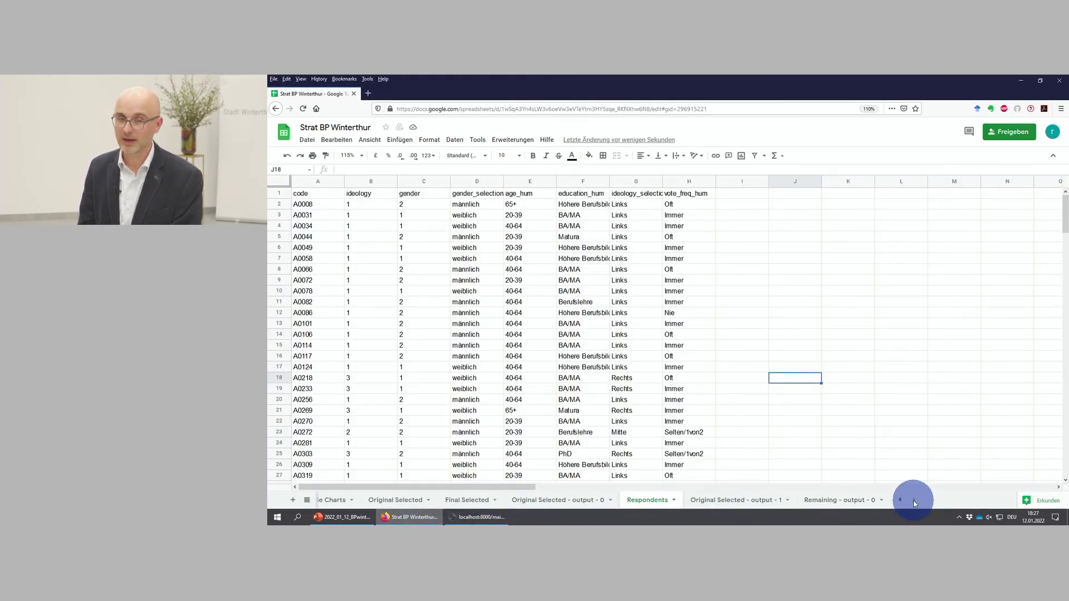
{"action": "left_click", "coordinate": [734, 500]}
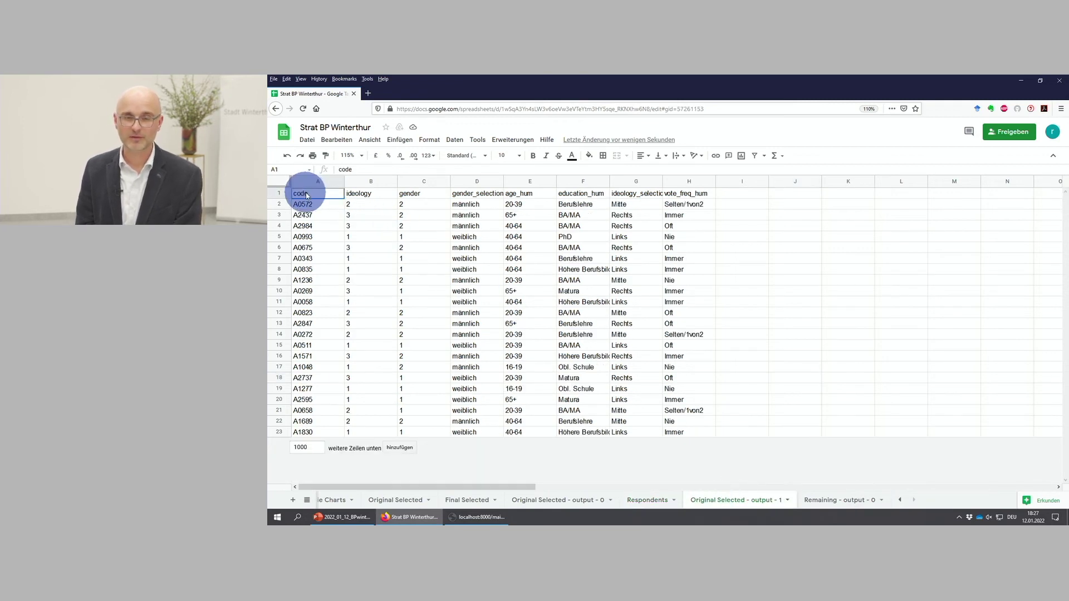
{"action": "left_click_drag", "start_coordinate": [306, 195], "coordinate": [679, 437]}
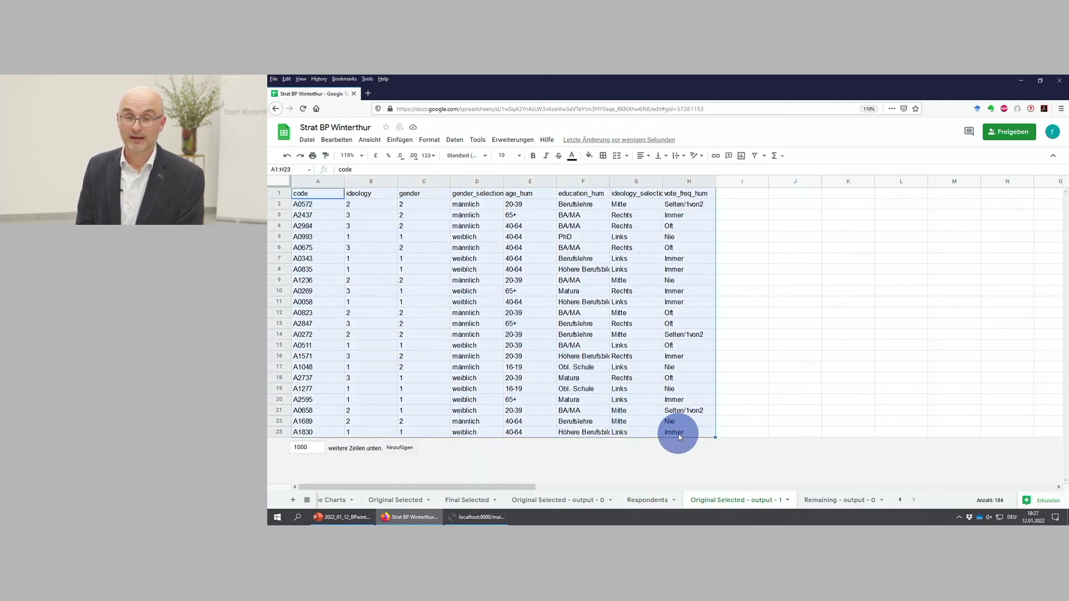
{"action": "left_click", "coordinate": [590, 158]}
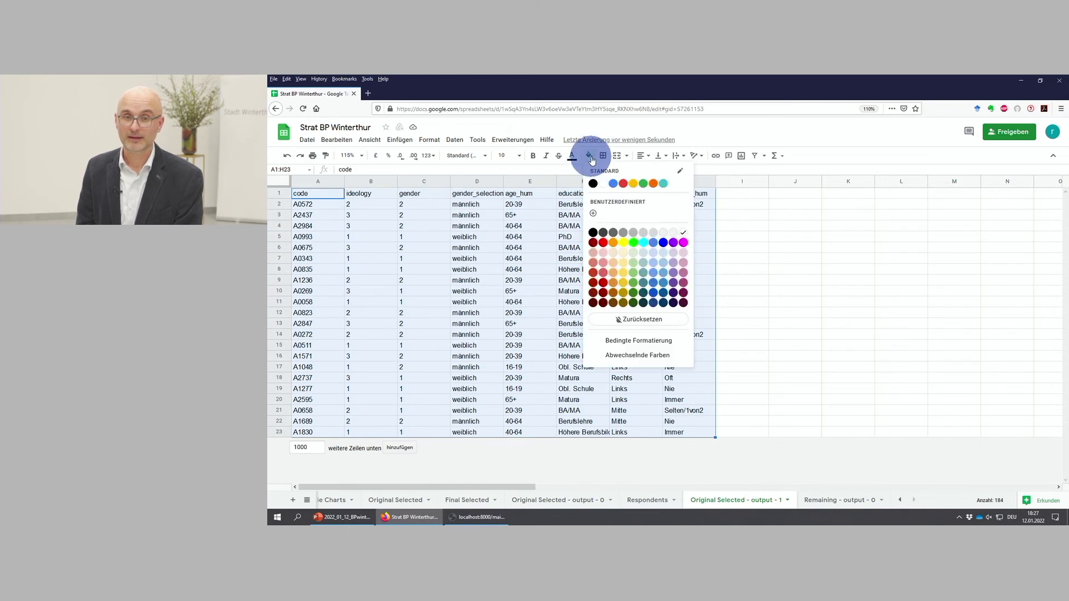
{"action": "left_click", "coordinate": [624, 185]}
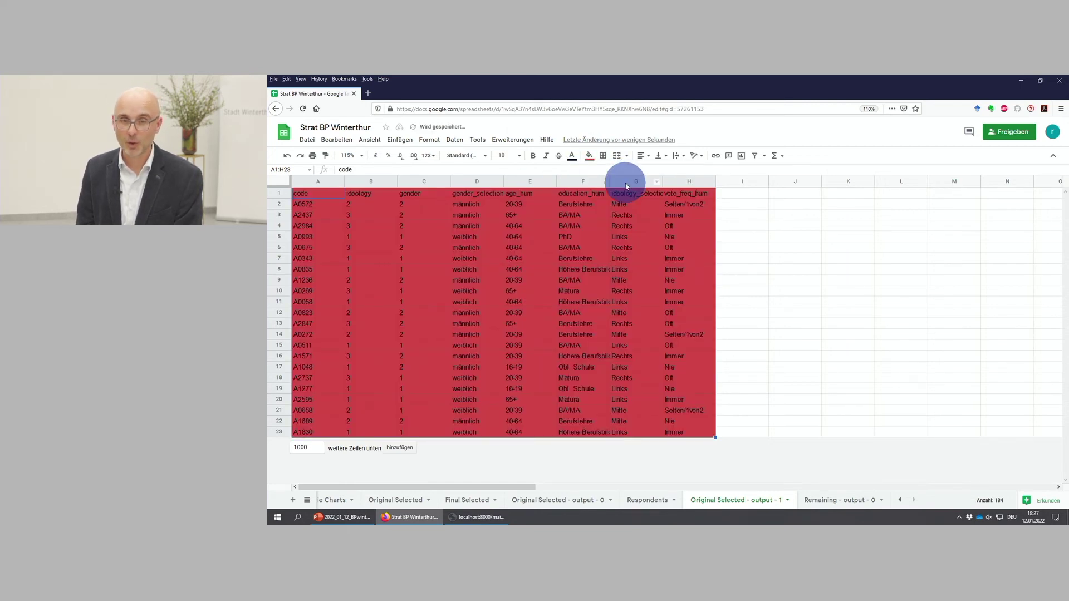
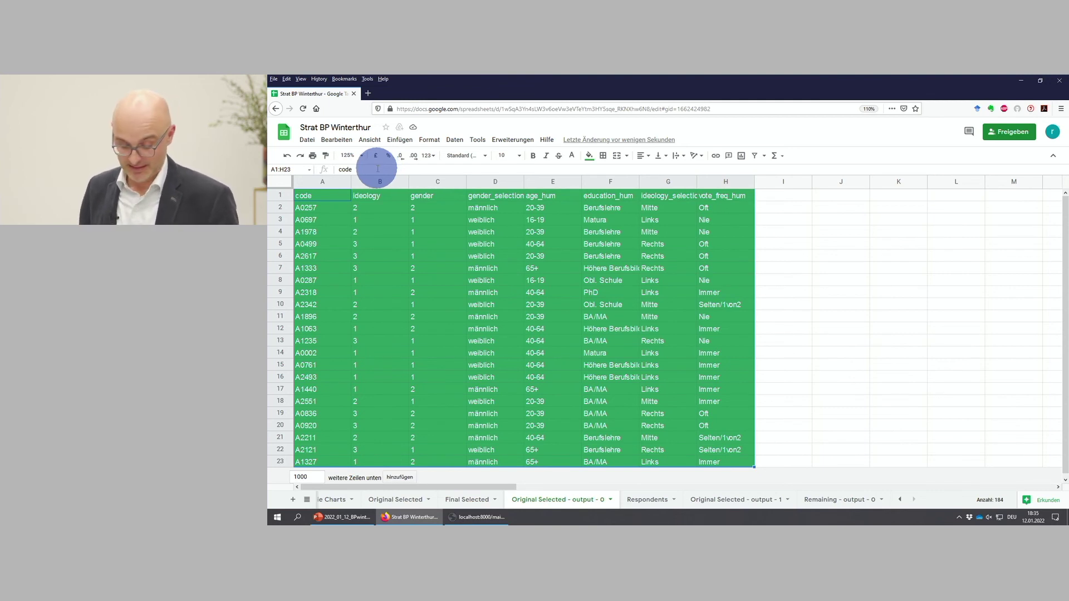
Enlarge the "Original Selected - output - 0" sheet to 200% and read through the selected people down to row 23.
{"action": "left_click", "coordinate": [356, 155]}
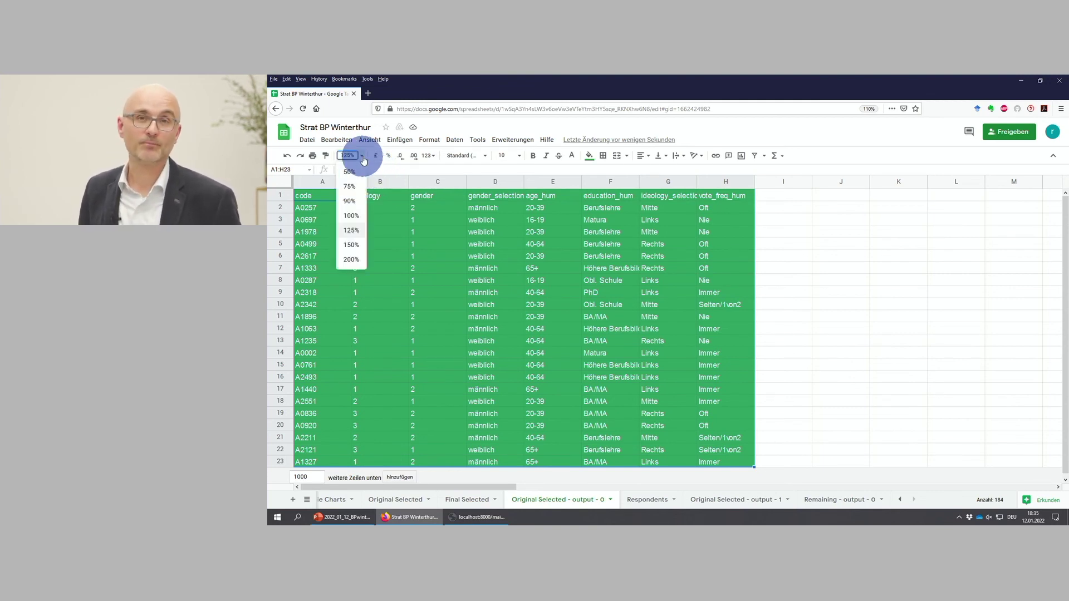
{"action": "left_click", "coordinate": [350, 260]}
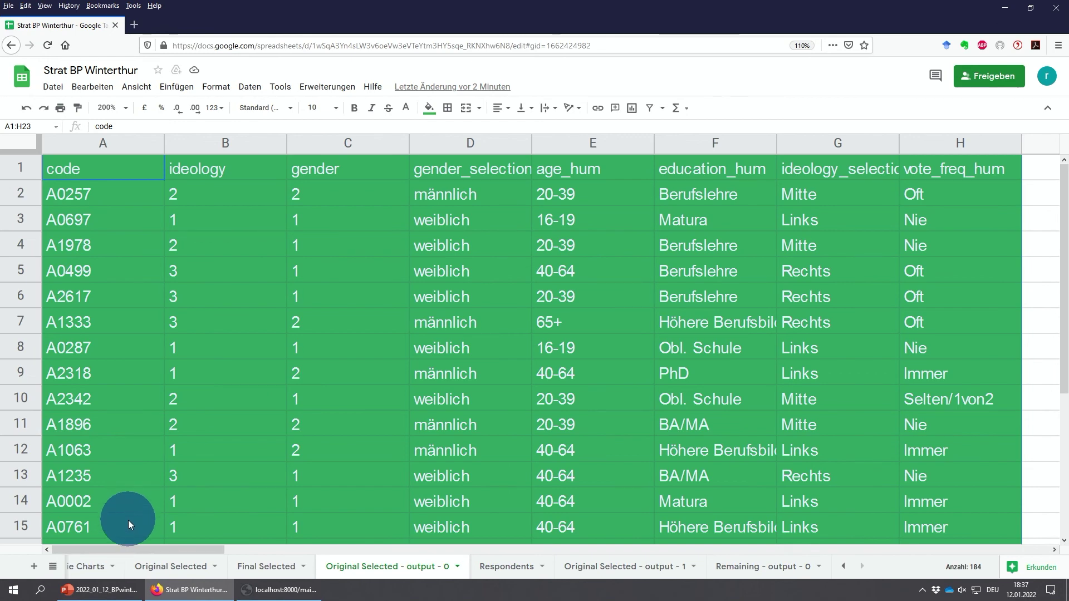
{"action": "scroll", "coordinate": [129, 525], "scroll_direction": "down", "scroll_amount": 3}
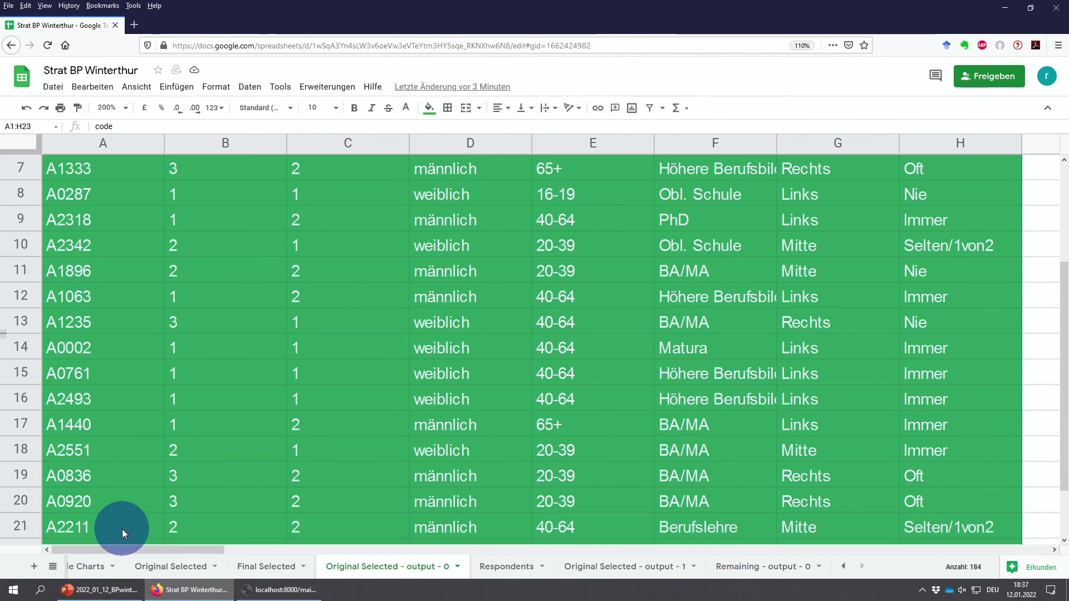
{"action": "scroll", "coordinate": [122, 529], "scroll_direction": "down", "scroll_amount": 1}
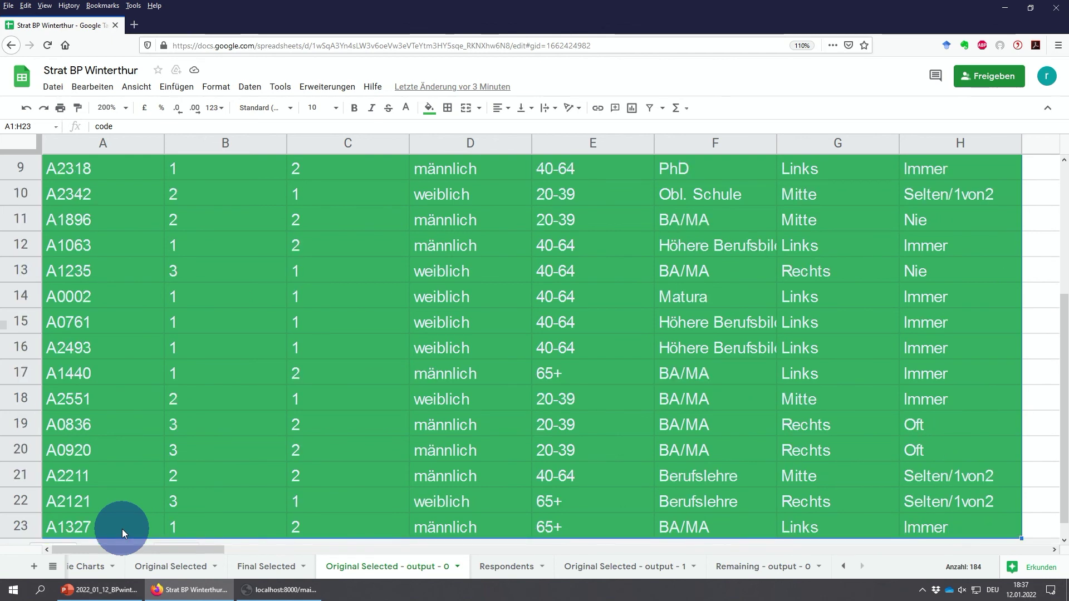